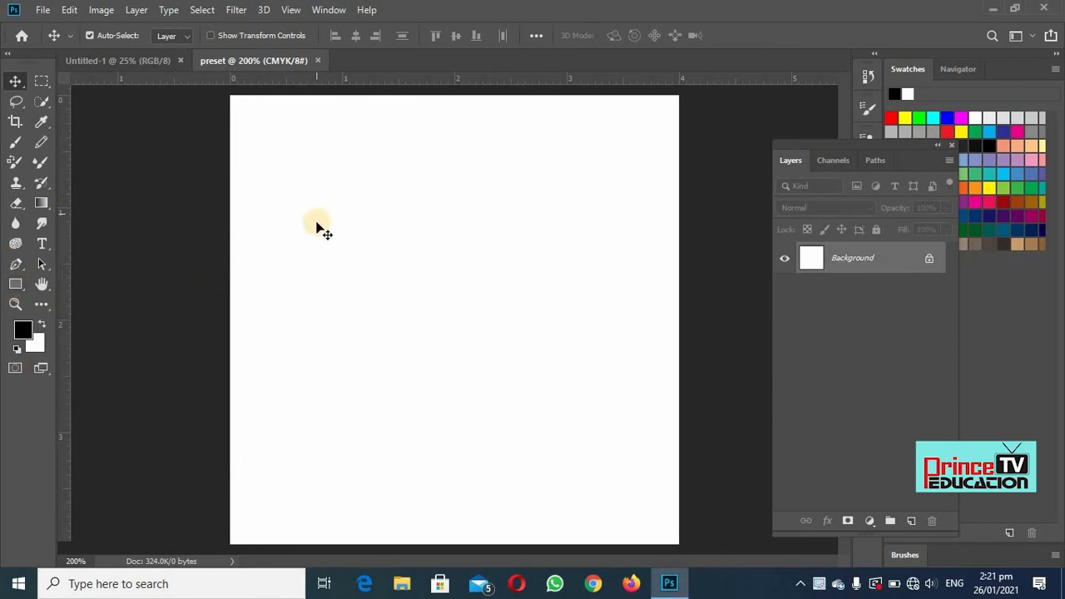
Step: Unlock the Background layer so that it becomes a normal layer
{"action": "left_click_drag", "start_coordinate": [370, 236], "coordinate": [384, 253]}
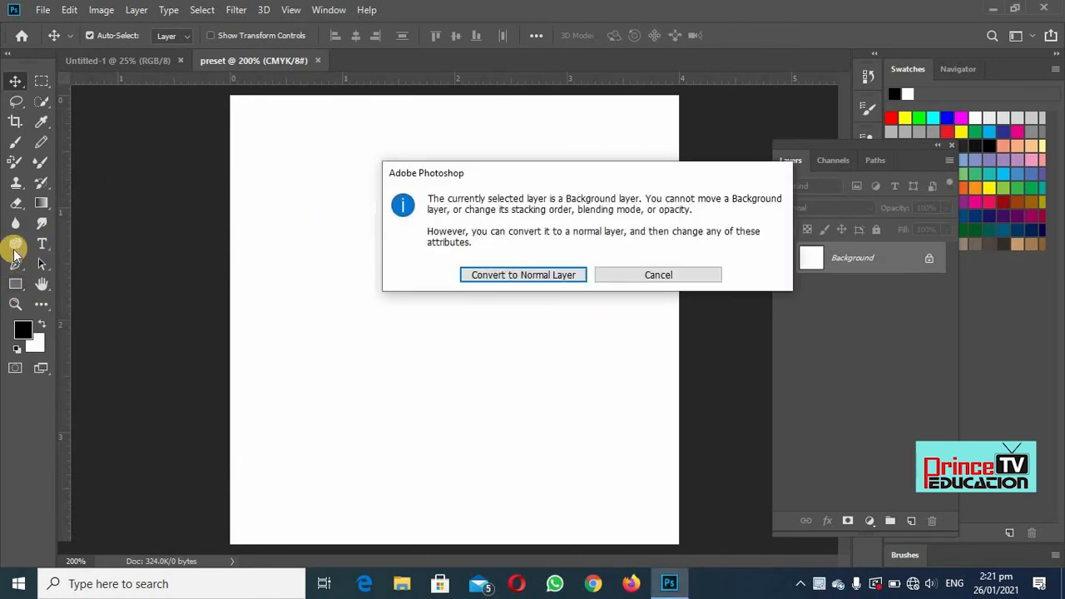
{"action": "left_click", "coordinate": [687, 274]}
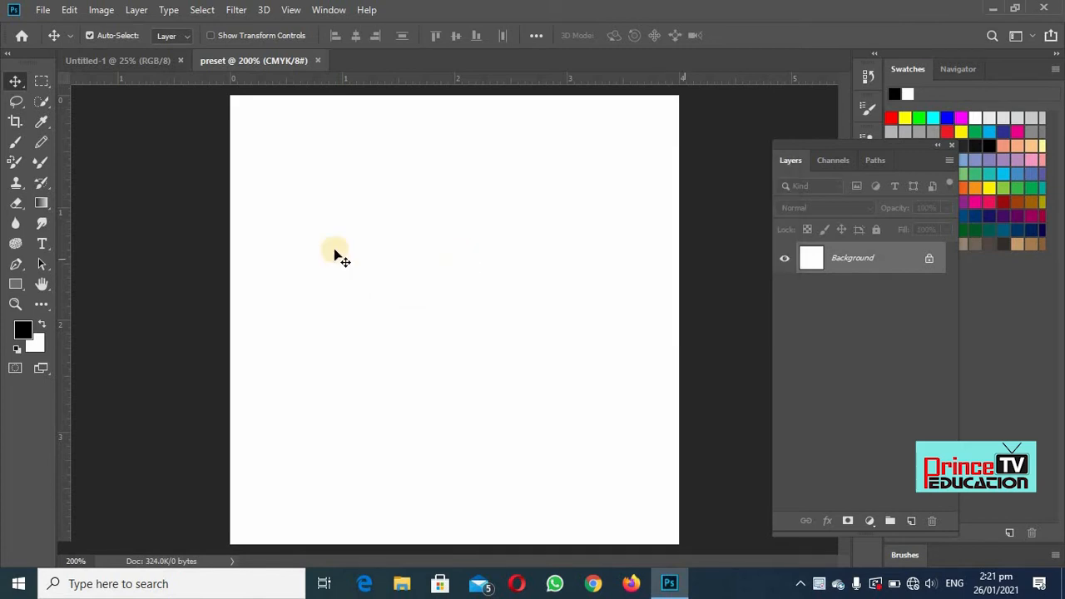
{"action": "left_click", "coordinate": [929, 259]}
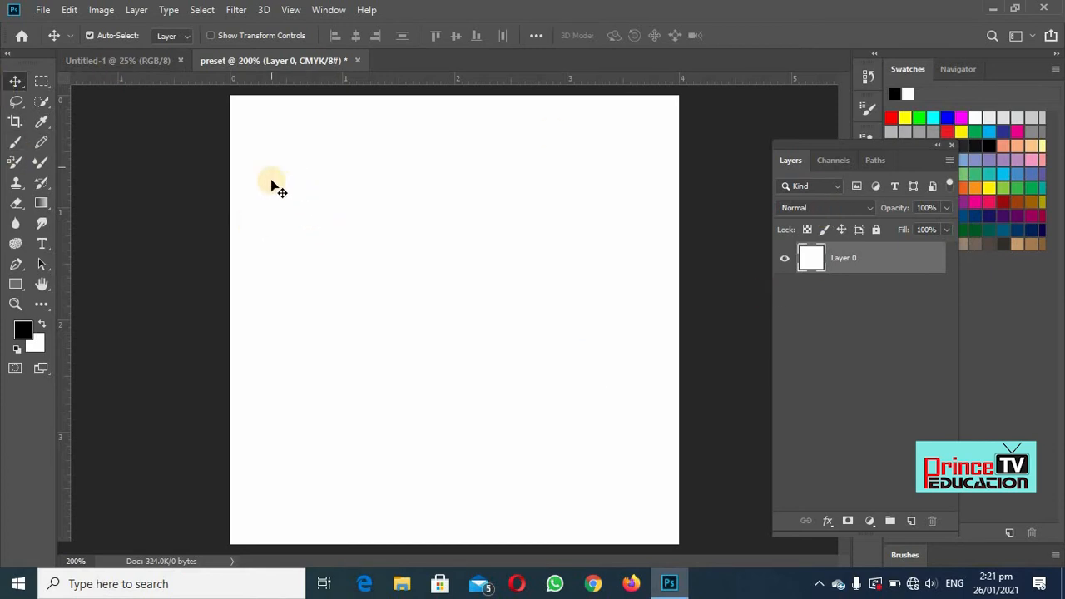
Step: Draw a black rectangle of about 115 by 101 px left of the canvas centre and keep its layer selected
{"action": "left_click", "coordinate": [16, 284]}
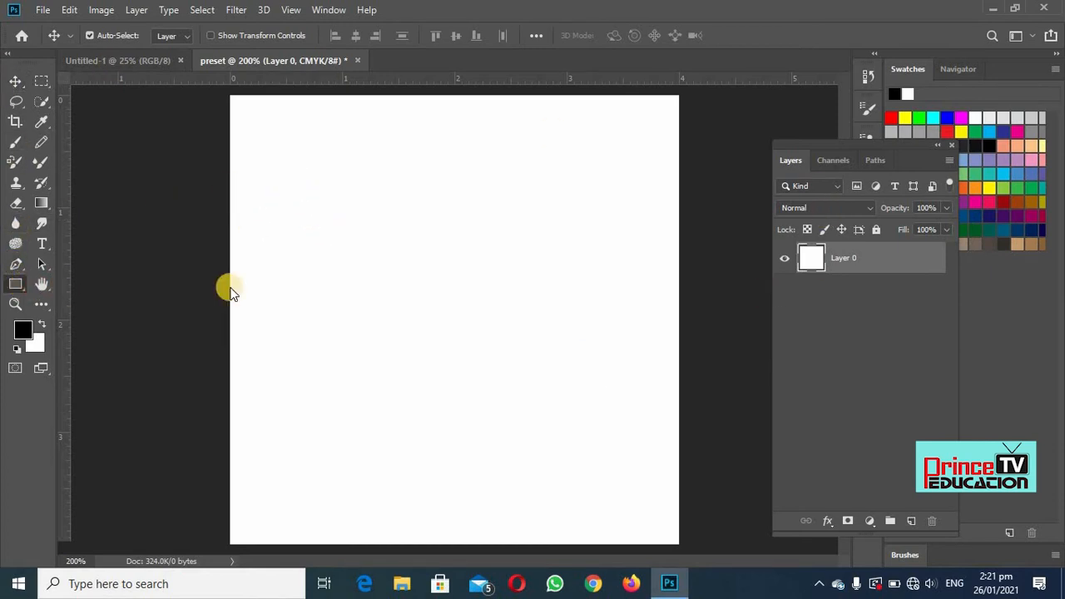
{"action": "left_click_drag", "start_coordinate": [308, 205], "coordinate": [488, 362]}
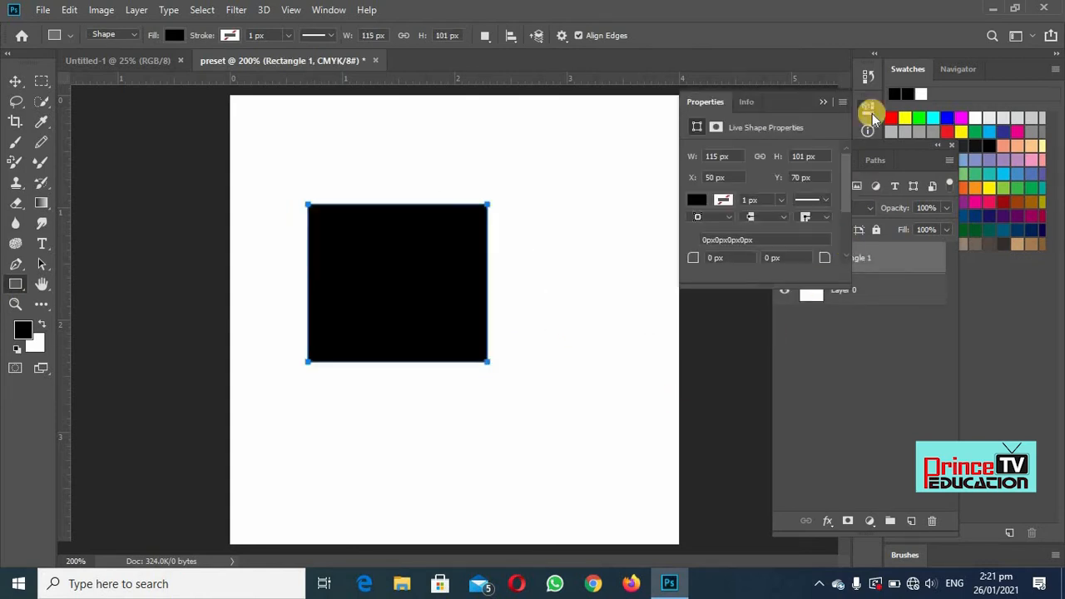
{"action": "left_click", "coordinate": [819, 101]}
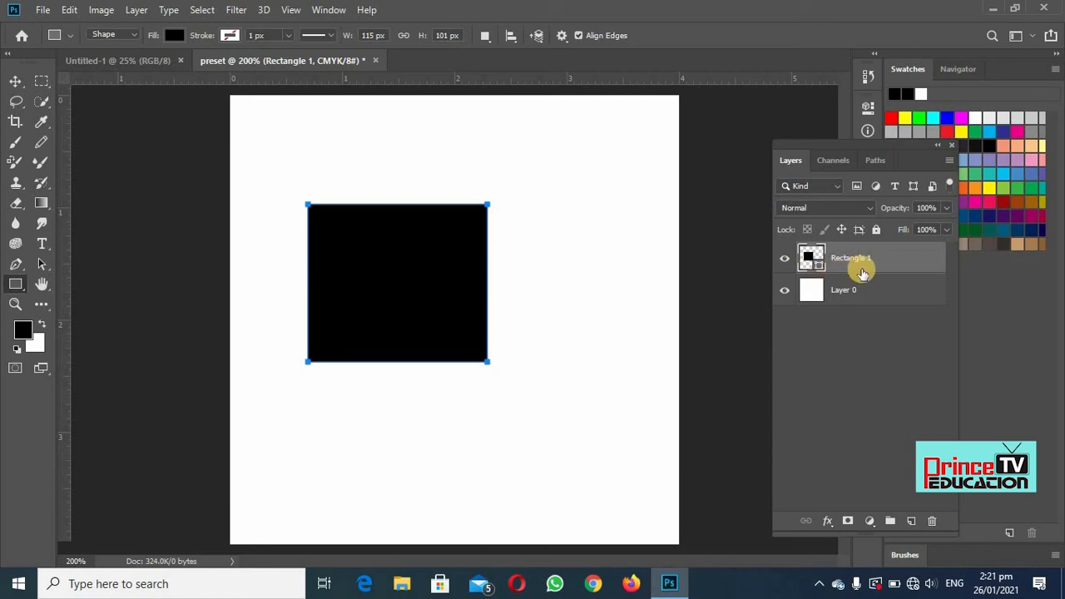
{"action": "left_click", "coordinate": [837, 297]}
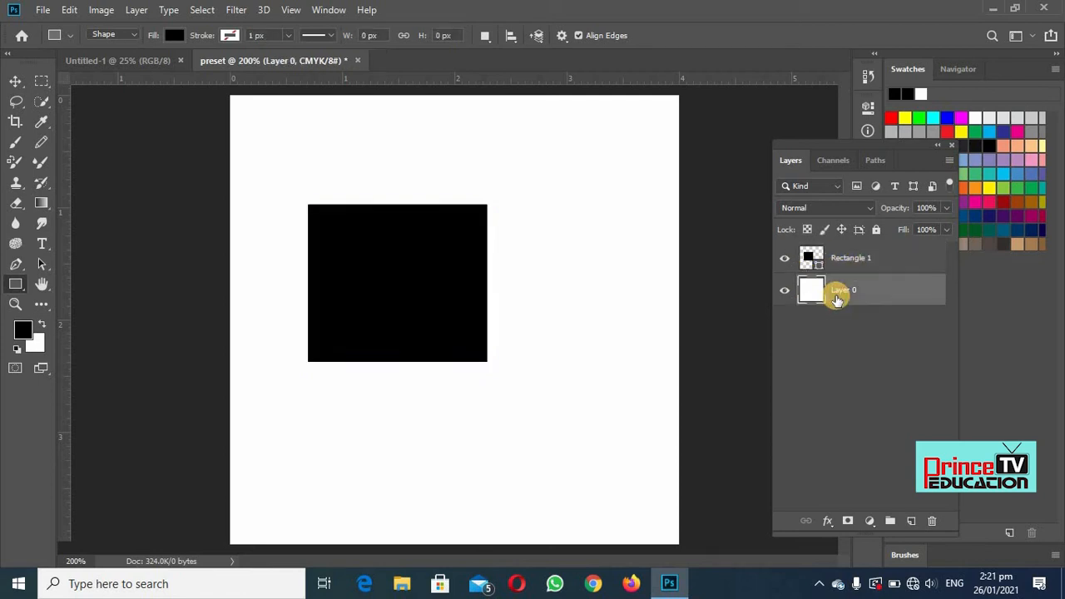
{"action": "left_click", "coordinate": [856, 259]}
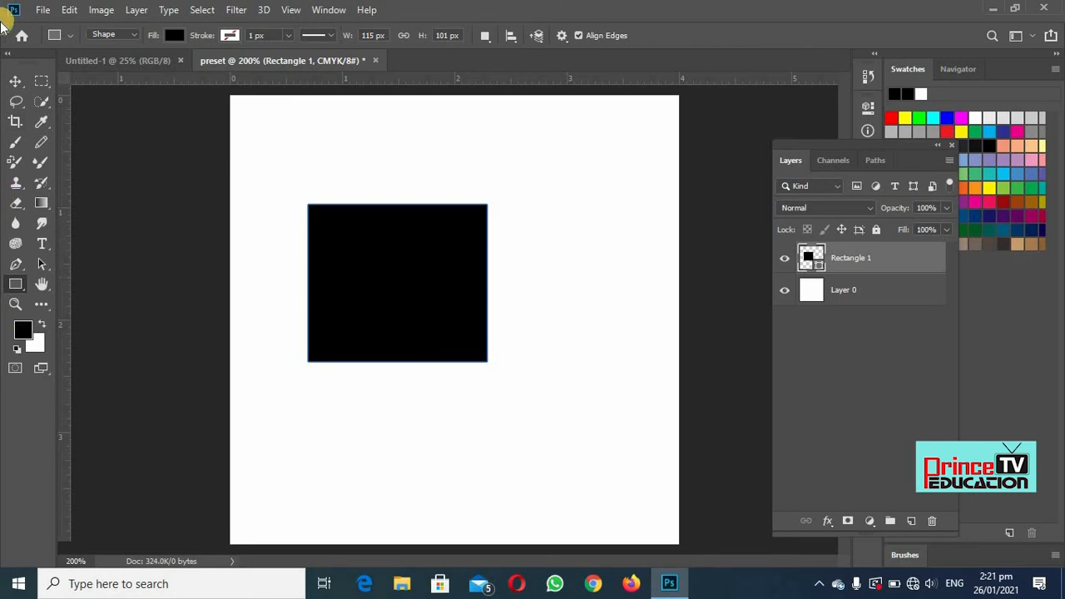
Step: Draw a black ellipse of about 78 by 74 px above and to the right of the rectangle
{"action": "right_click", "coordinate": [14, 285]}
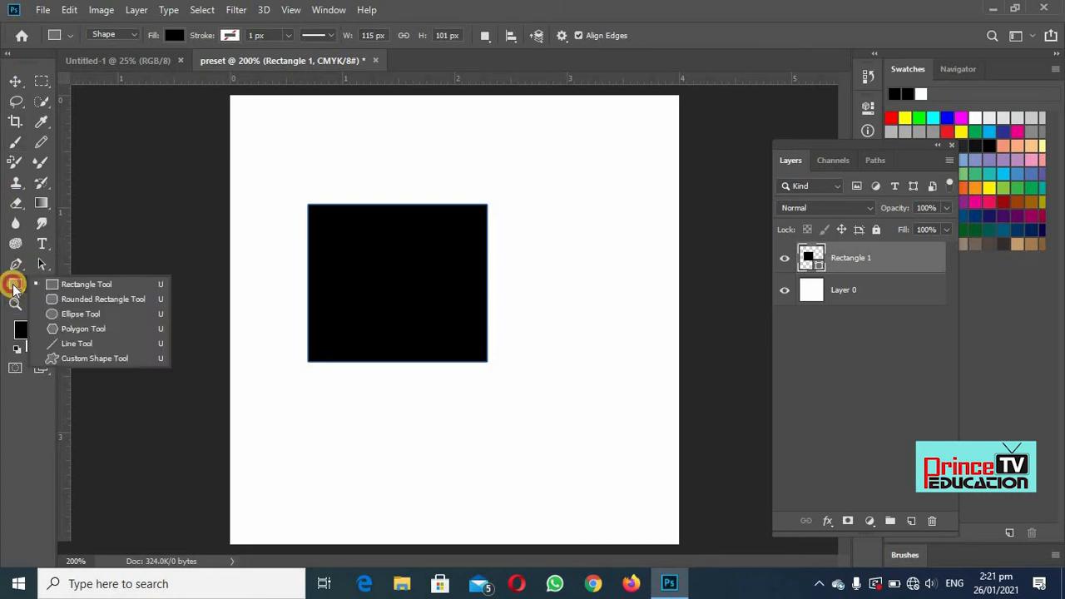
{"action": "left_click", "coordinate": [55, 320]}
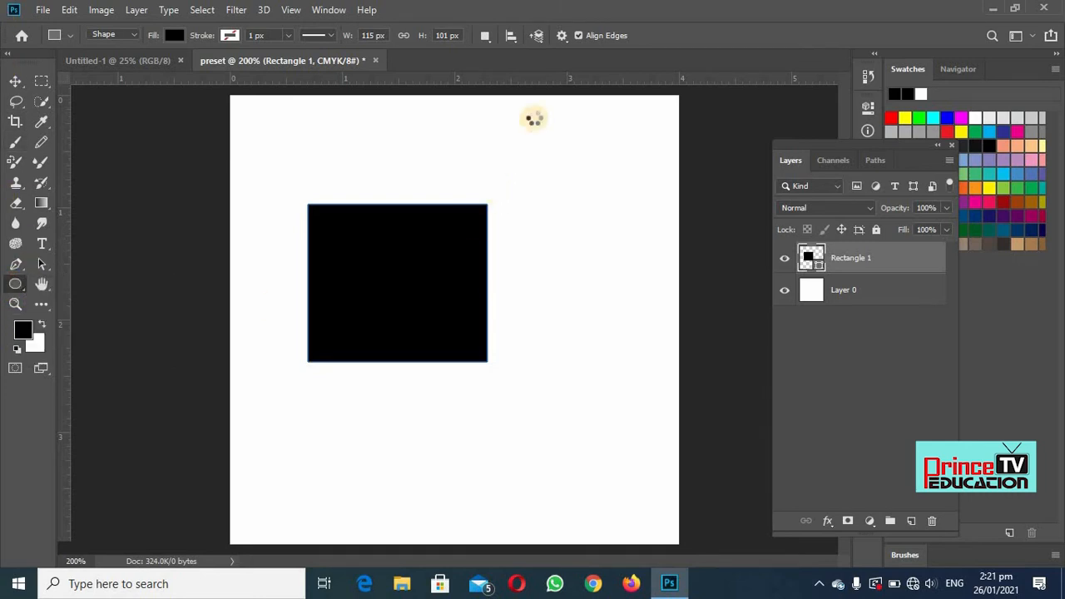
{"action": "left_click_drag", "start_coordinate": [511, 134], "coordinate": [634, 248]}
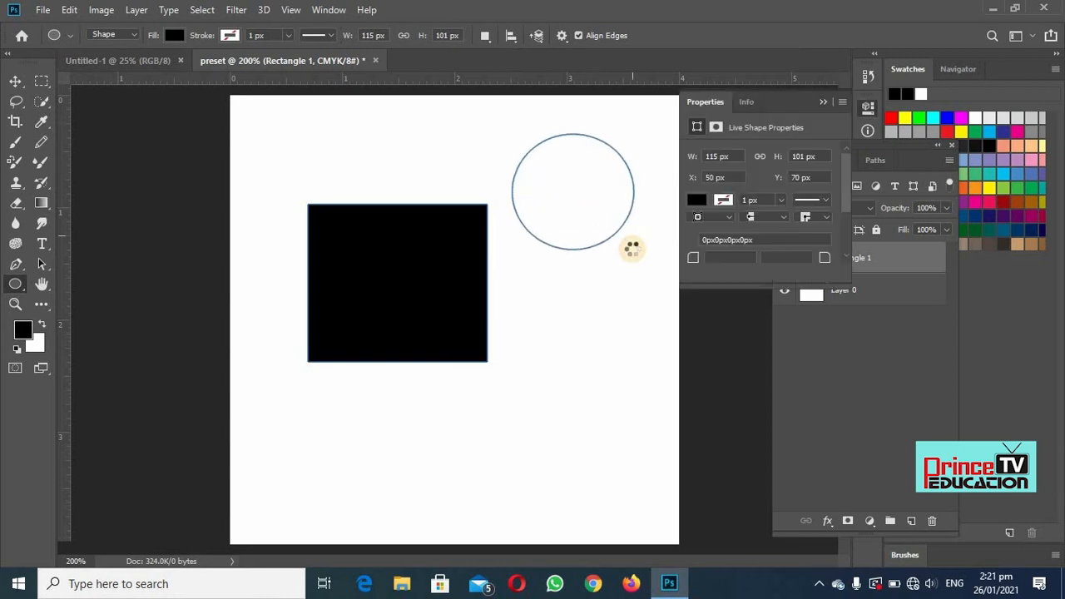
{"action": "left_click", "coordinate": [822, 103]}
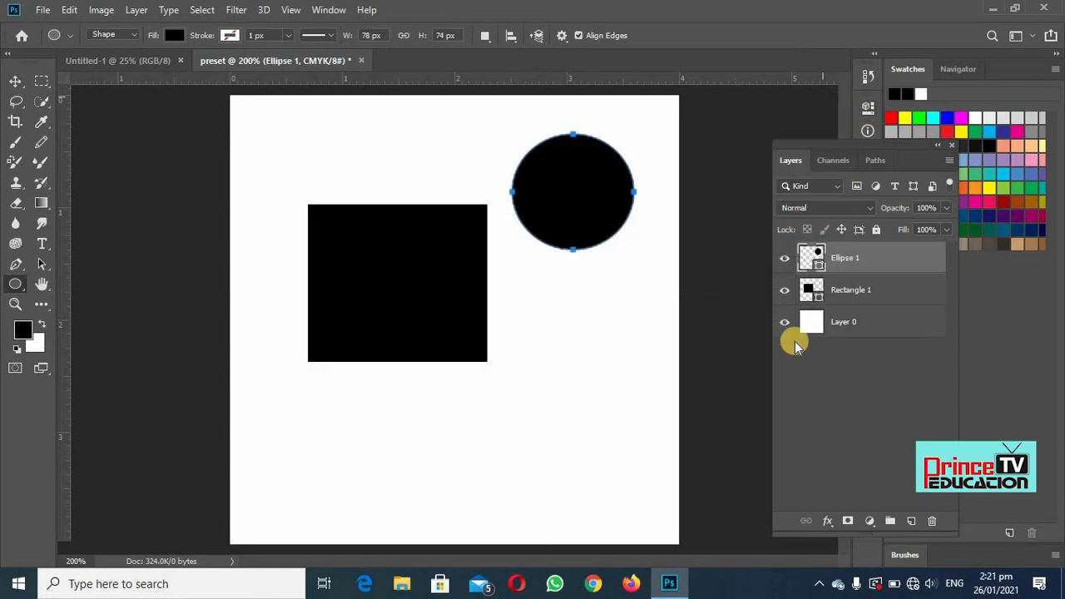
Step: Clear the layer selection and add two new empty layers above the Ellipse 1 layer
{"action": "left_click", "coordinate": [579, 353]}
{"action": "left_click", "coordinate": [619, 135]}
{"action": "left_click", "coordinate": [792, 389]}
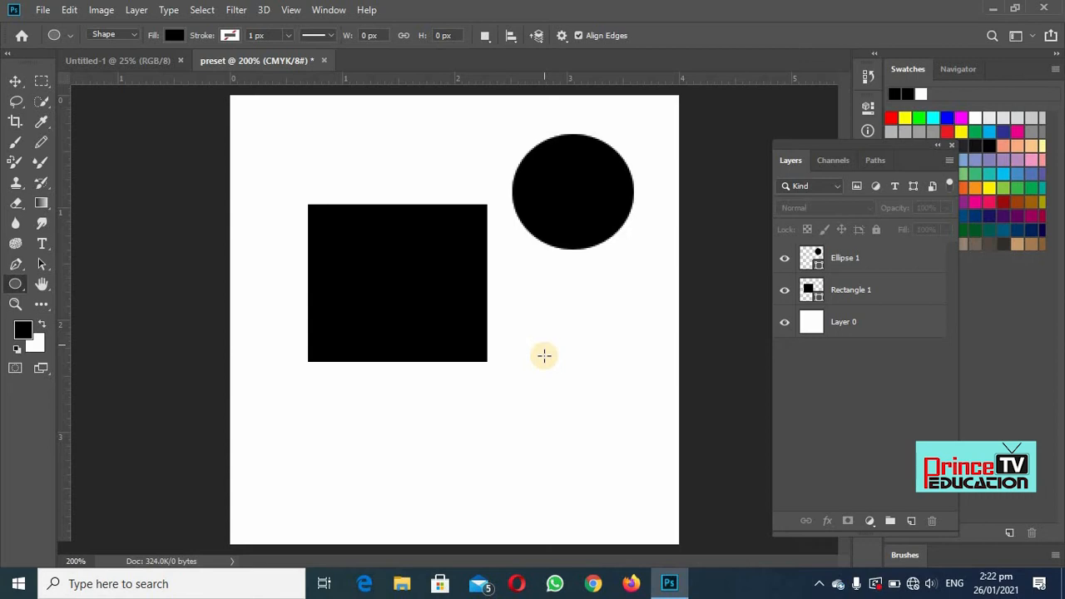
{"action": "left_click", "coordinate": [910, 522]}
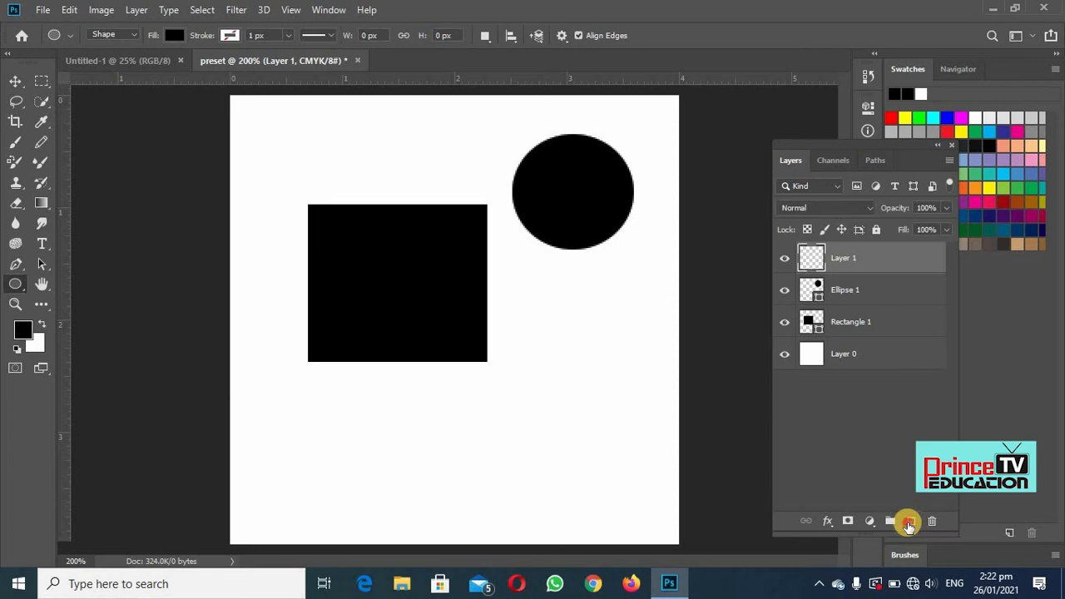
{"action": "left_click", "coordinate": [910, 523]}
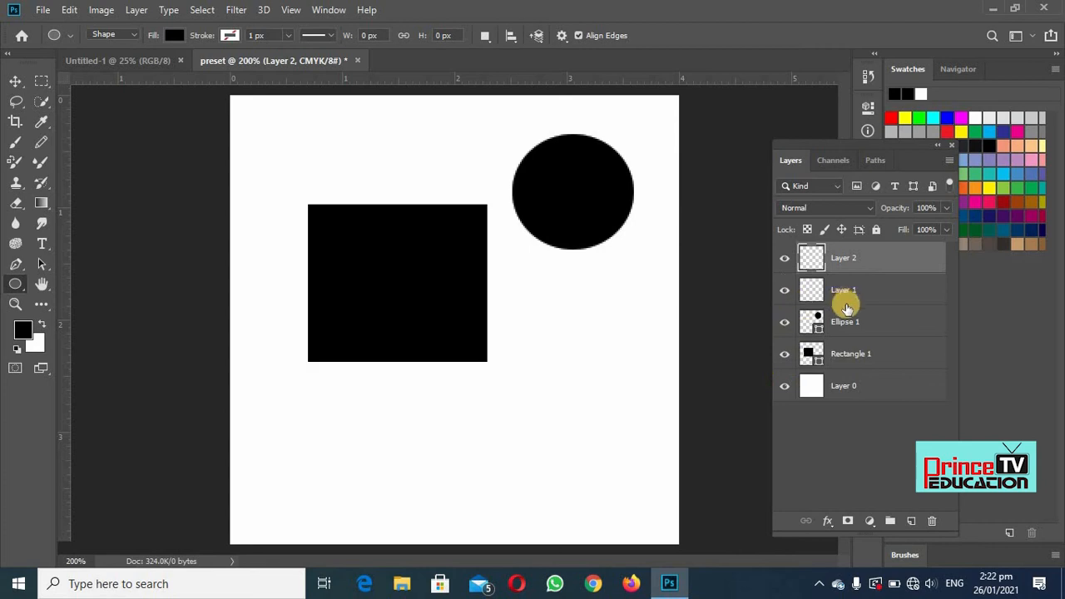
Step: Hide and show the Ellipse 1 layer, and do the same with the Rectangle 1 layer
{"action": "left_click", "coordinate": [783, 326]}
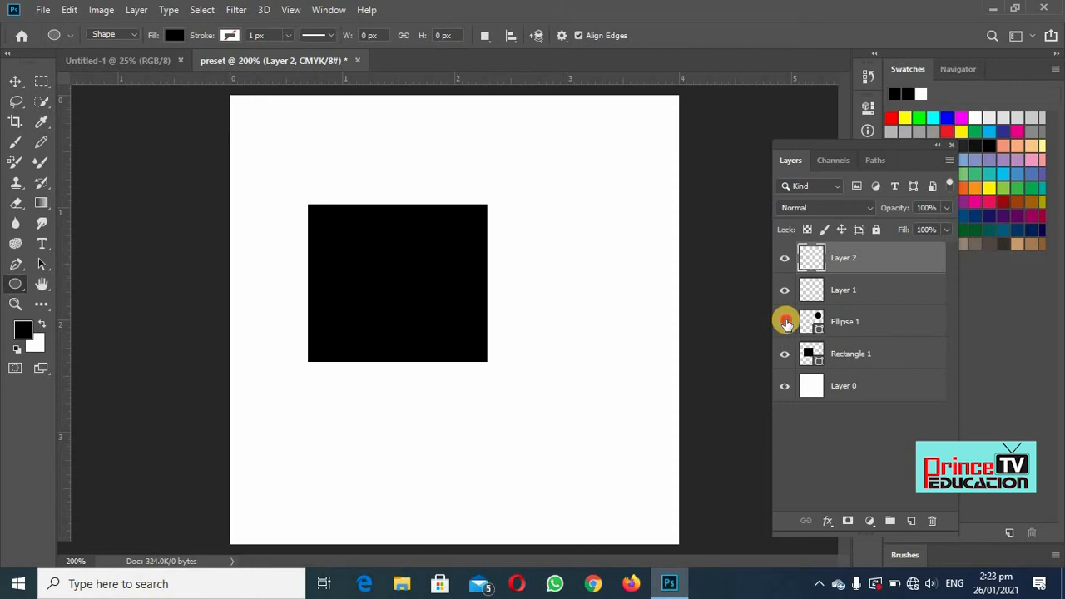
{"action": "left_click", "coordinate": [785, 323]}
{"action": "left_click", "coordinate": [785, 357]}
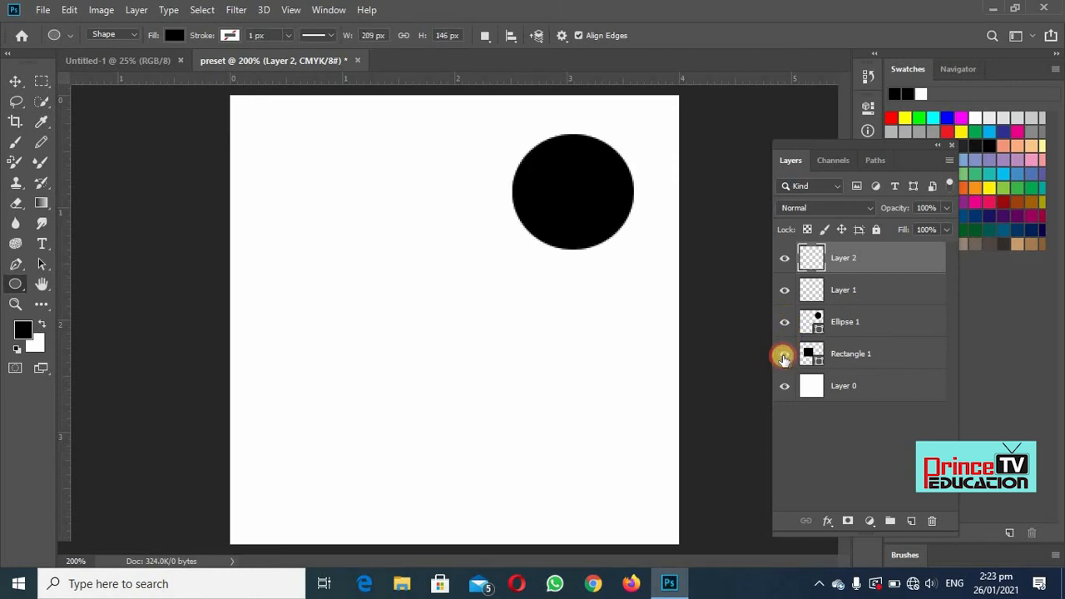
{"action": "left_click", "coordinate": [784, 357]}
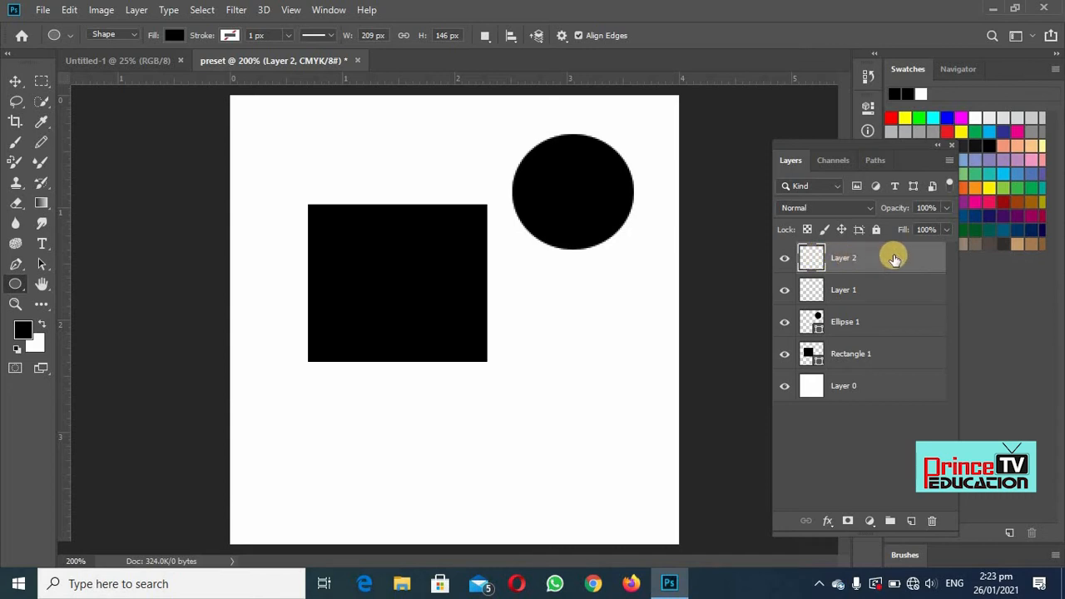
Step: Select the Ellipse 1 layer and lock all of its attributes
{"action": "left_click", "coordinate": [855, 293]}
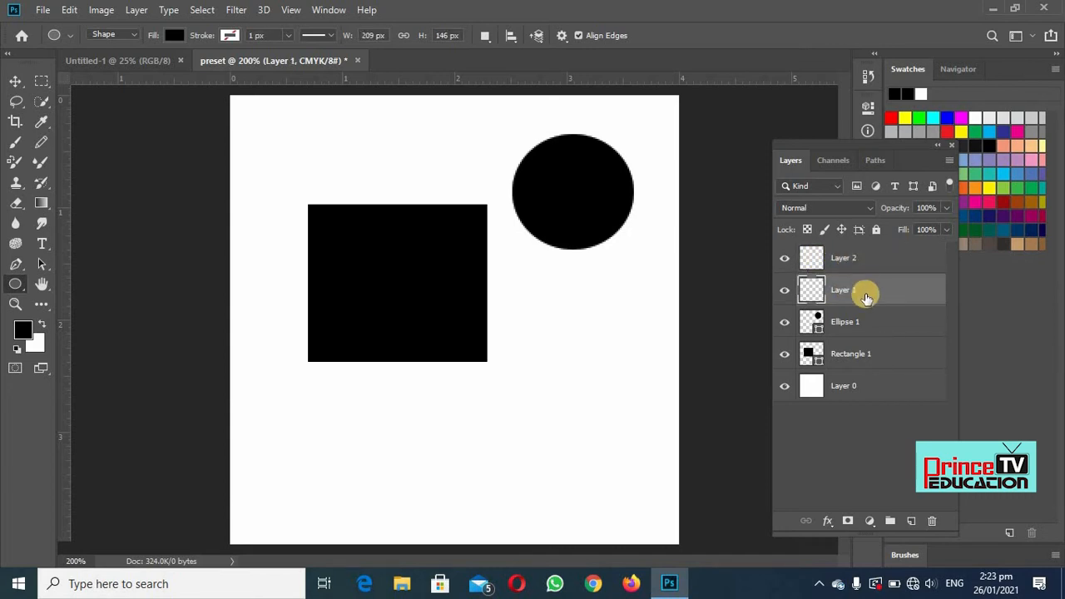
{"action": "left_click", "coordinate": [856, 259]}
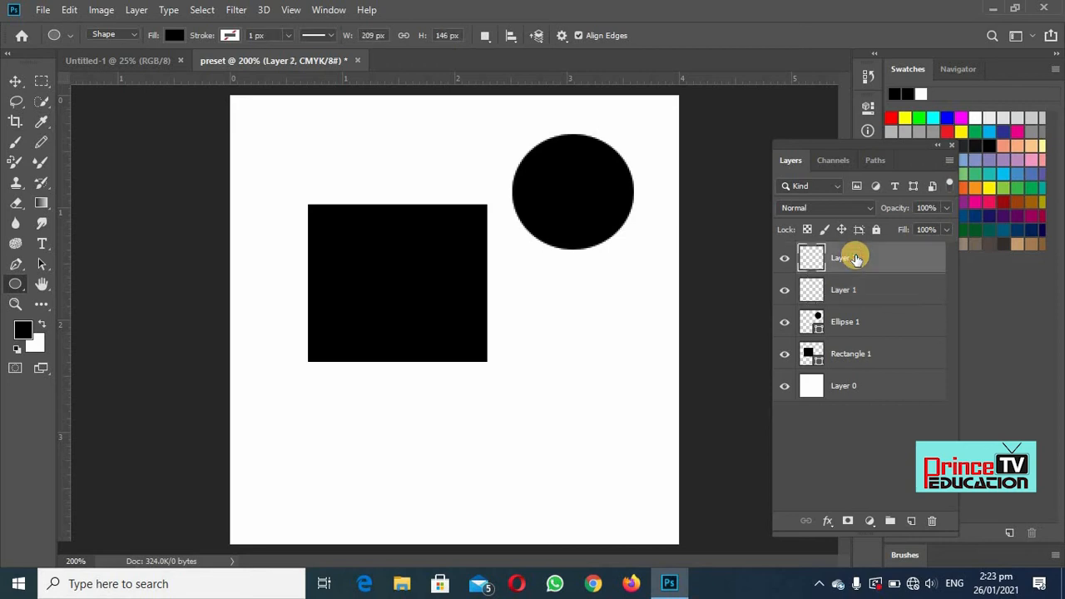
{"action": "left_click", "coordinate": [837, 325]}
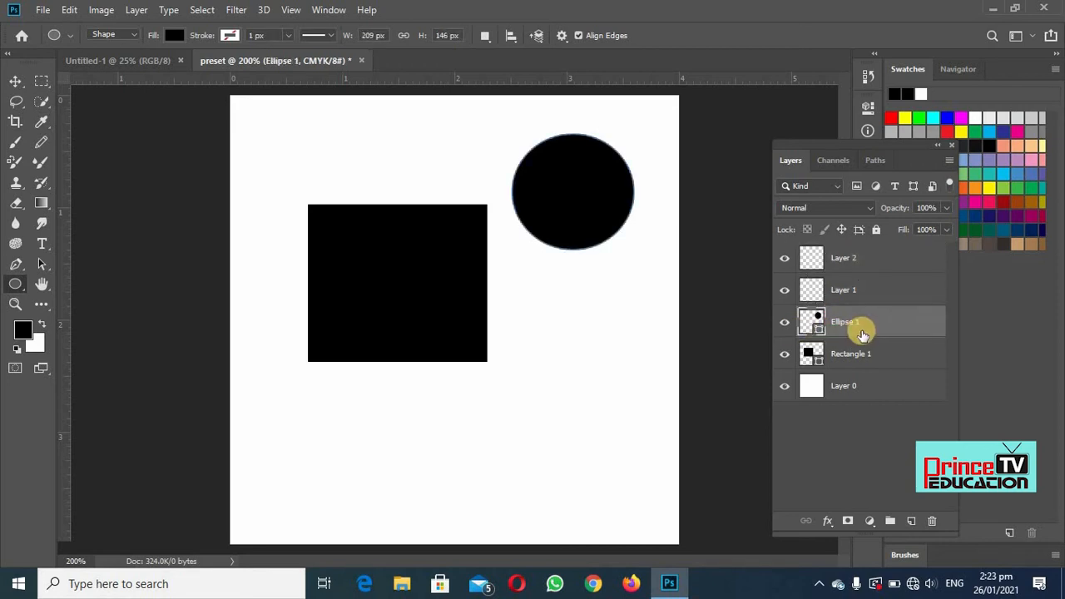
{"action": "left_click", "coordinate": [875, 231]}
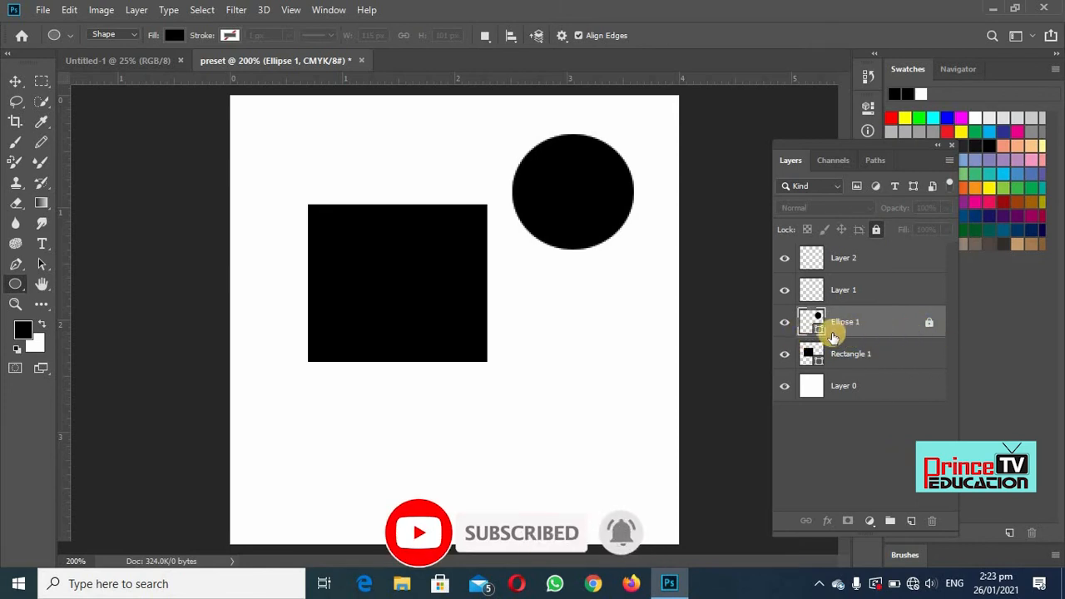
Step: Try to move the locked Ellipse 1 shape on the canvas, undoing the stray ellipse drawn over it
{"action": "left_click_drag", "start_coordinate": [572, 172], "coordinate": [587, 267]}
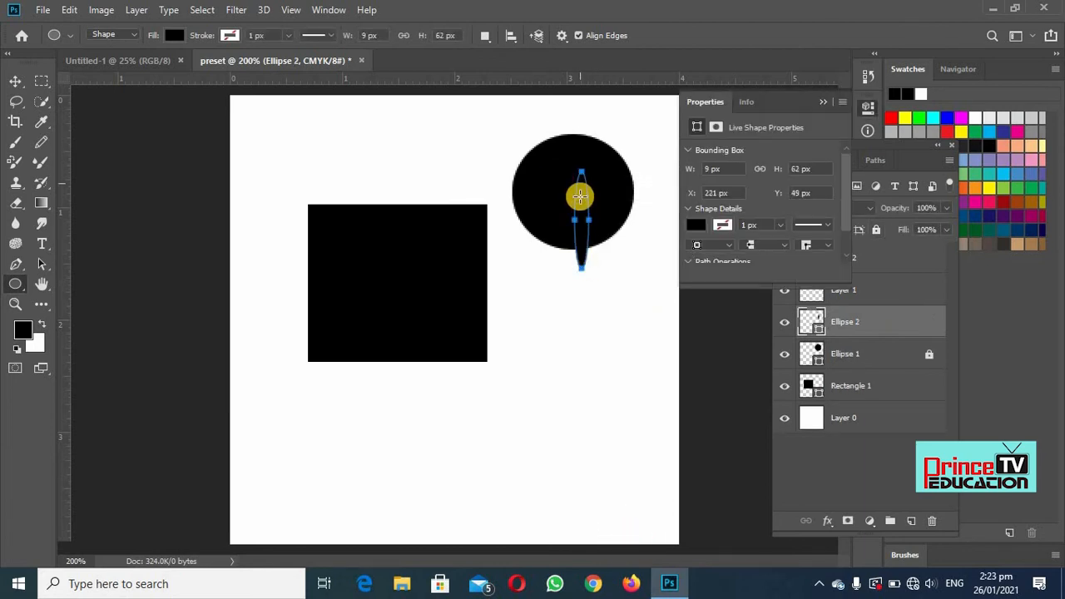
{"action": "key", "text": "ctrl+z"}
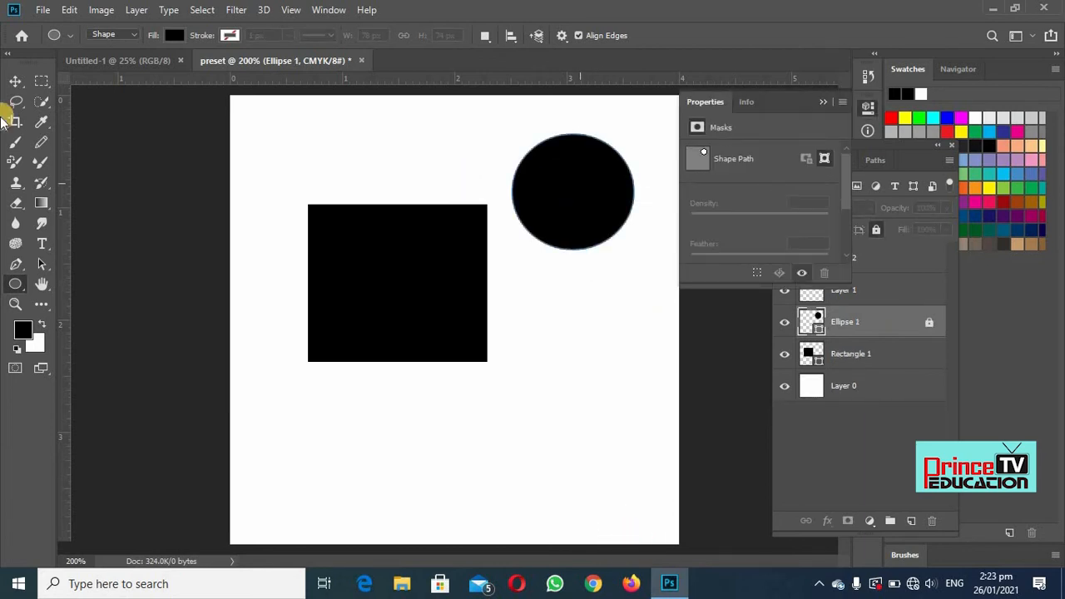
{"action": "left_click", "coordinate": [14, 80]}
{"action": "left_click_drag", "start_coordinate": [592, 193], "coordinate": [587, 228]}
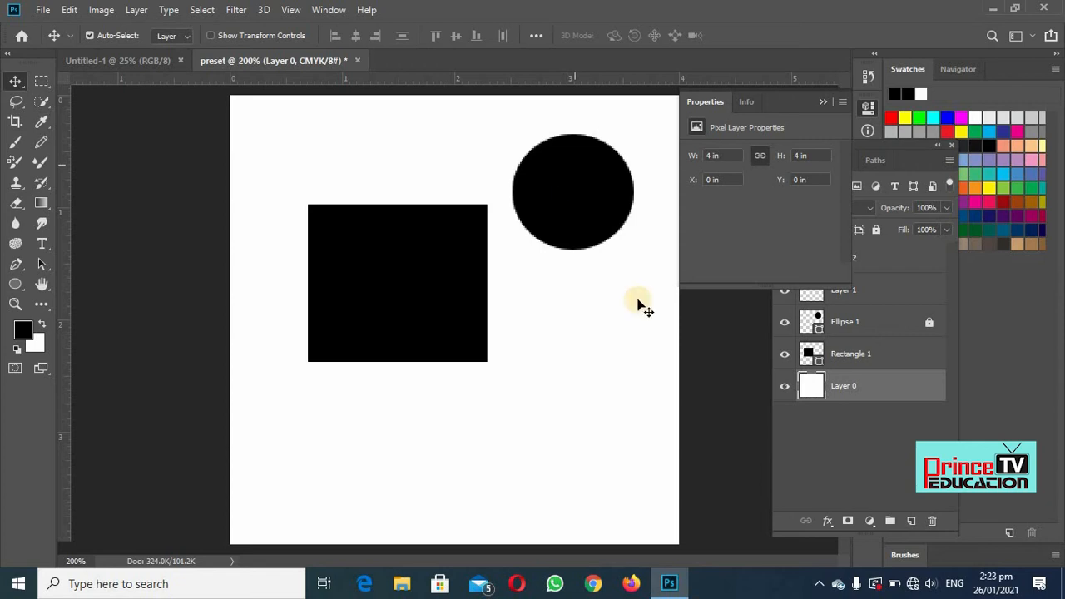
{"action": "left_click", "coordinate": [813, 103]}
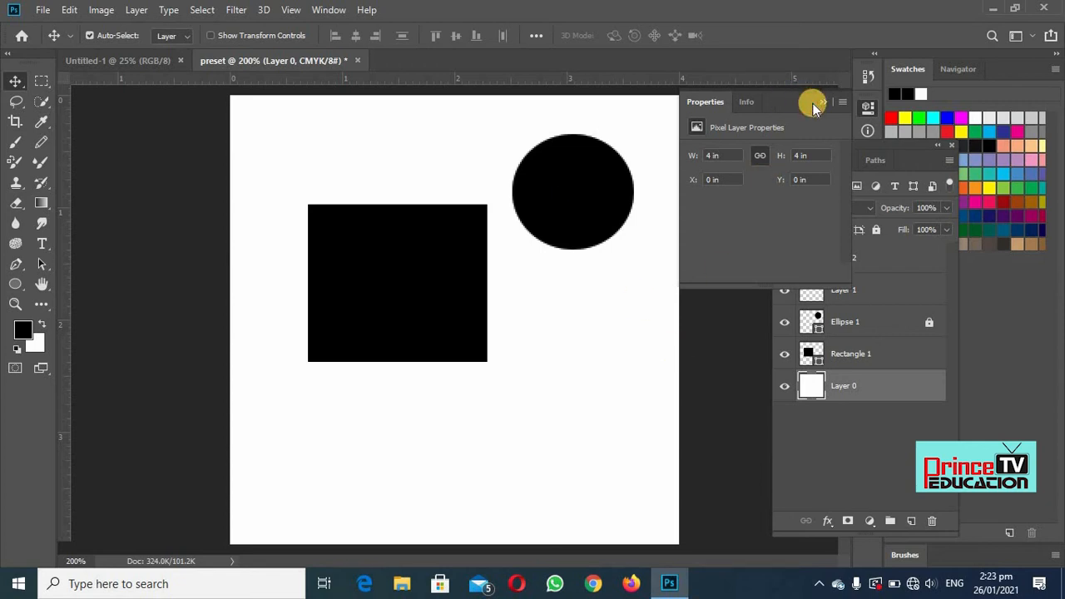
{"action": "left_click", "coordinate": [822, 104]}
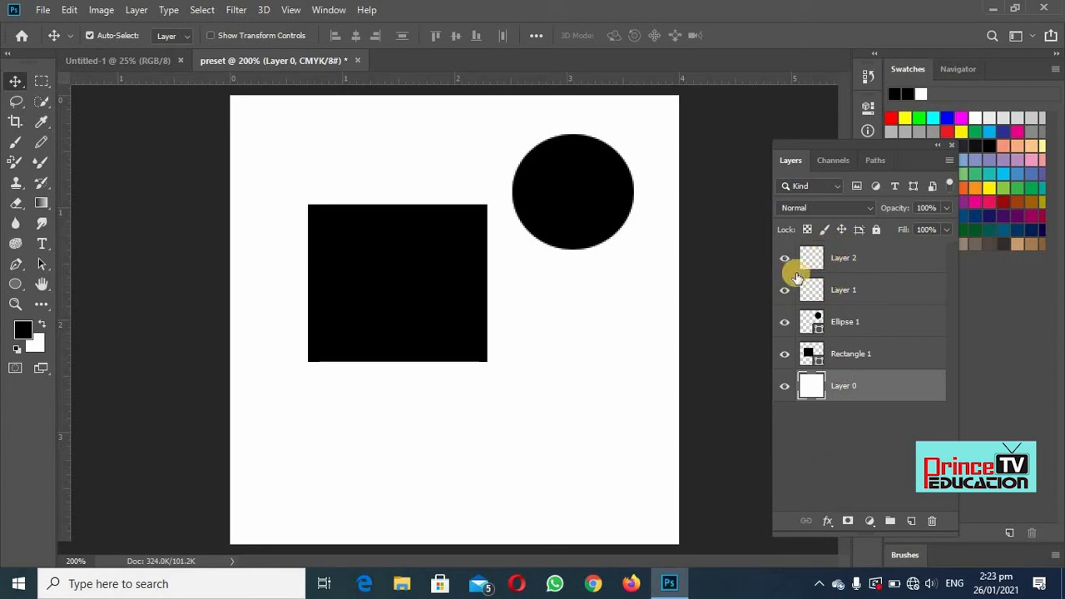
Step: Group all layers from Layer 2 down to Layer 0 as Group 1, and ungroup them again
{"action": "left_click", "coordinate": [845, 260]}
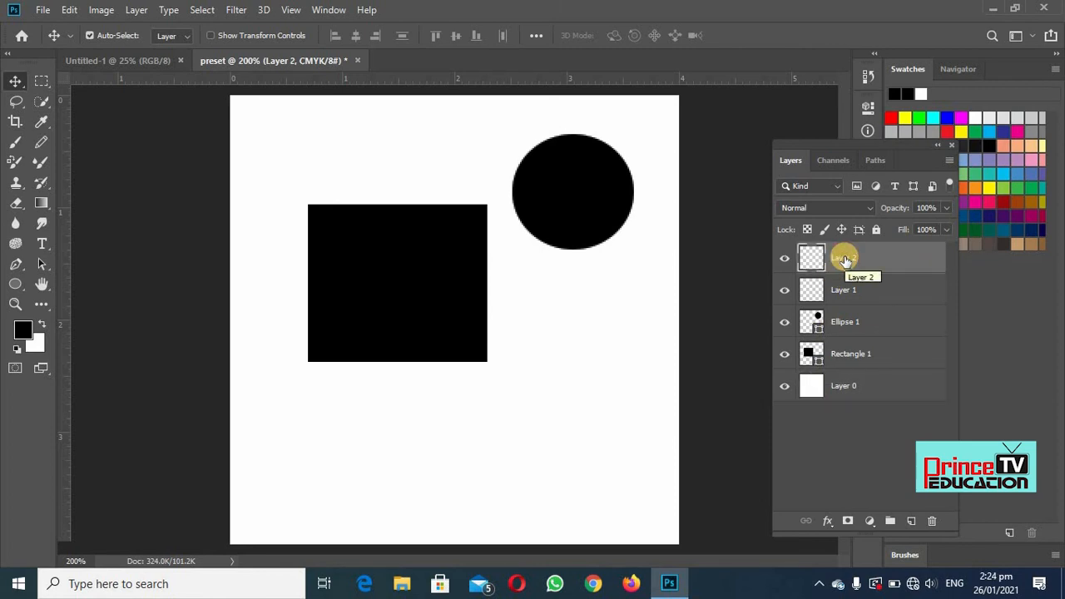
{"action": "left_click", "coordinate": [845, 290], "text": "shift"}
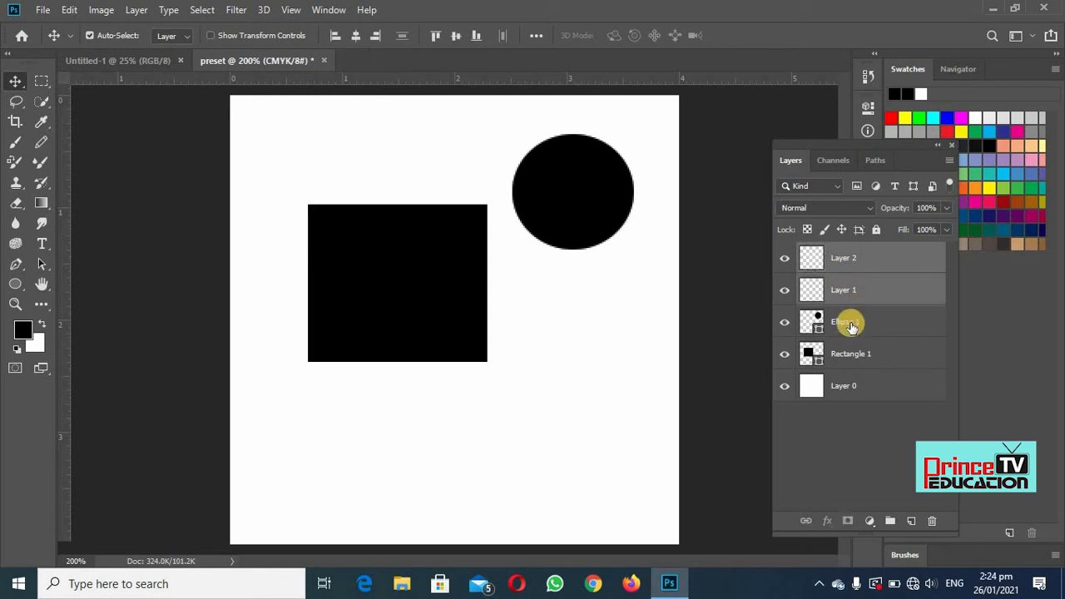
{"action": "left_click", "coordinate": [849, 325], "text": "shift"}
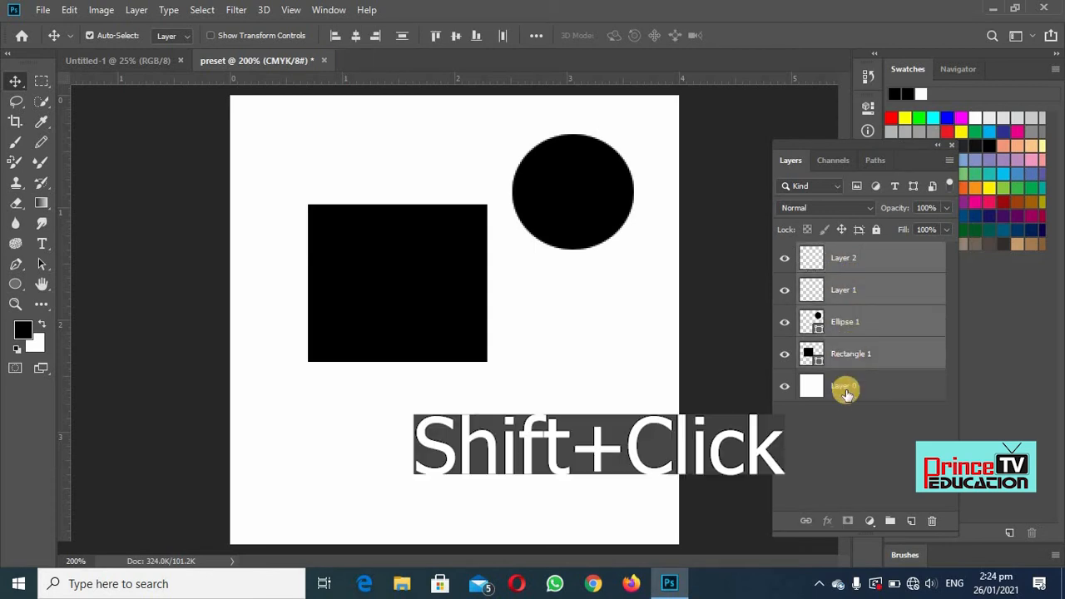
{"action": "left_click", "coordinate": [844, 383], "text": "shift"}
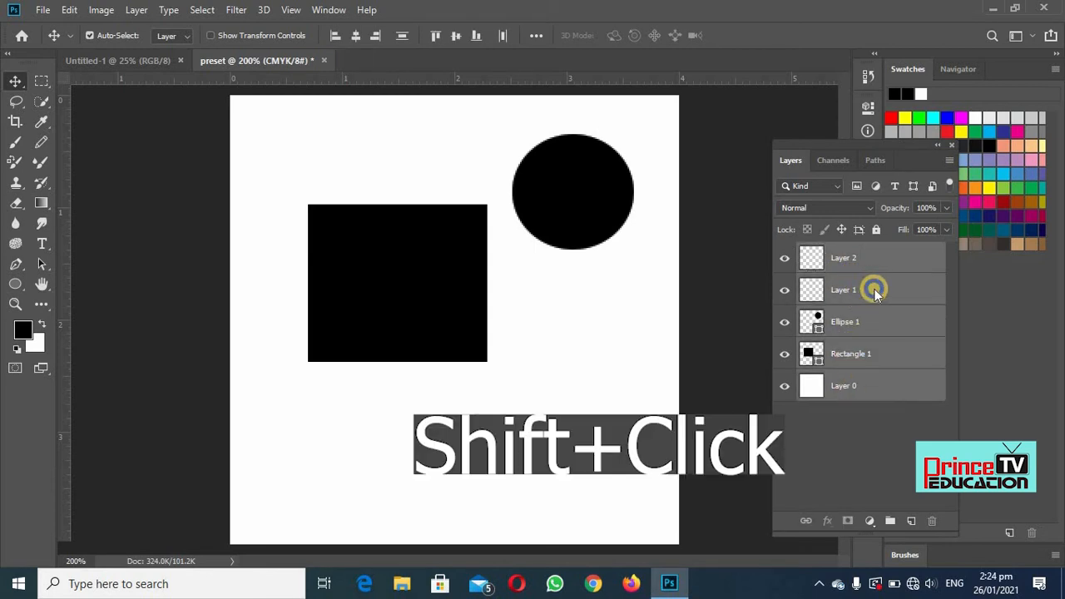
{"action": "right_click", "coordinate": [874, 288]}
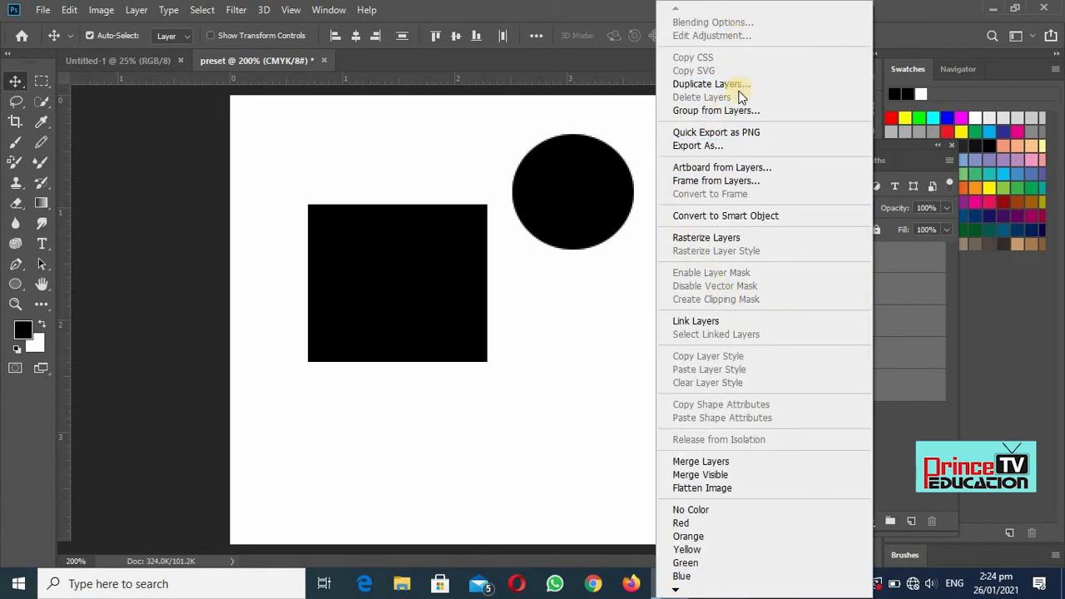
{"action": "left_click", "coordinate": [701, 113]}
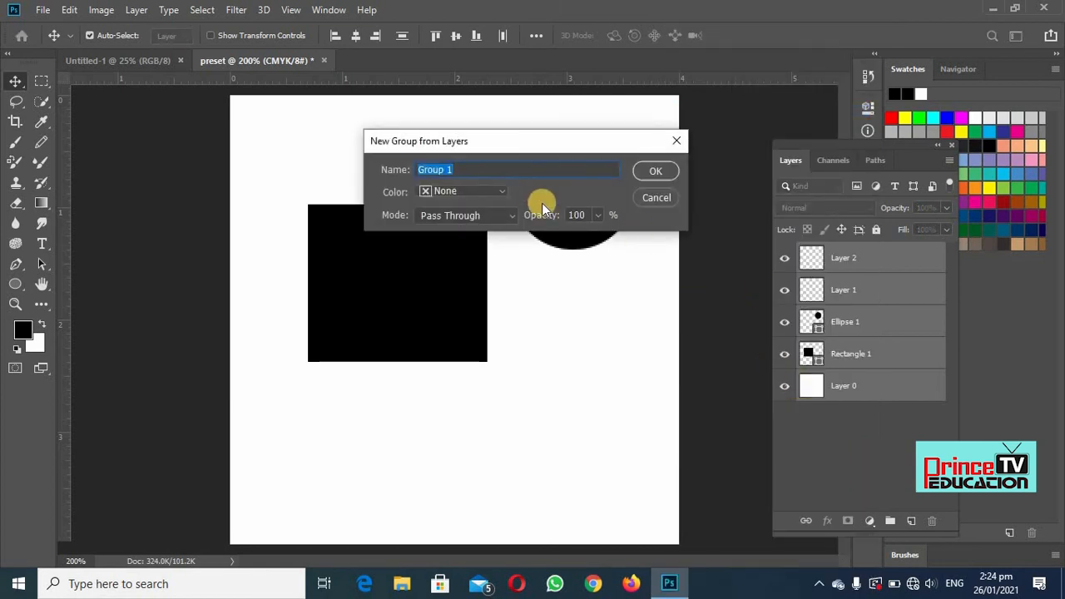
{"action": "left_click", "coordinate": [652, 169]}
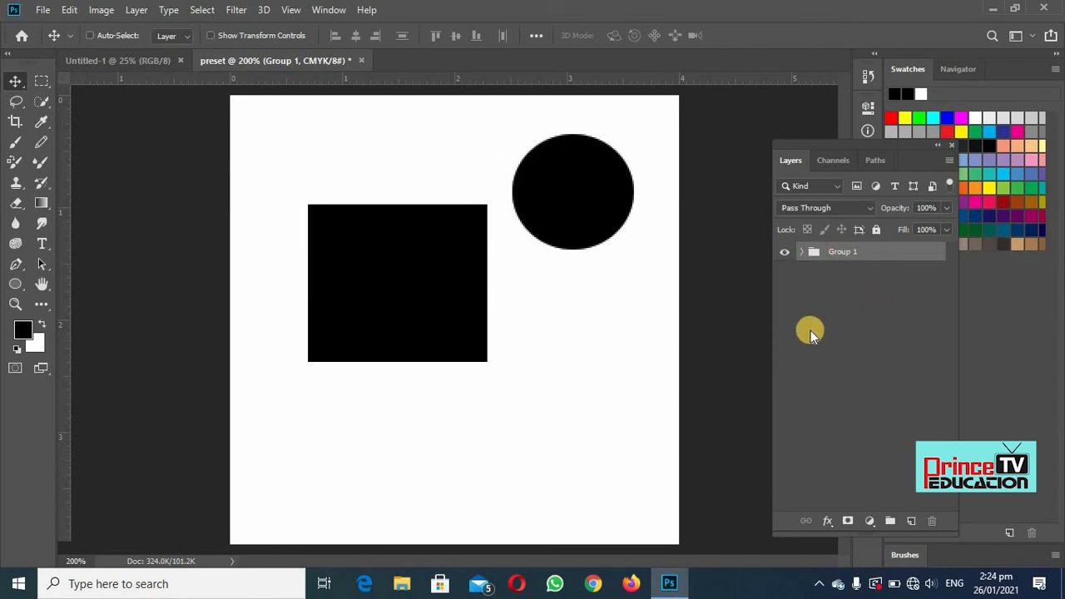
{"action": "key", "text": "ctrl+shift+g"}
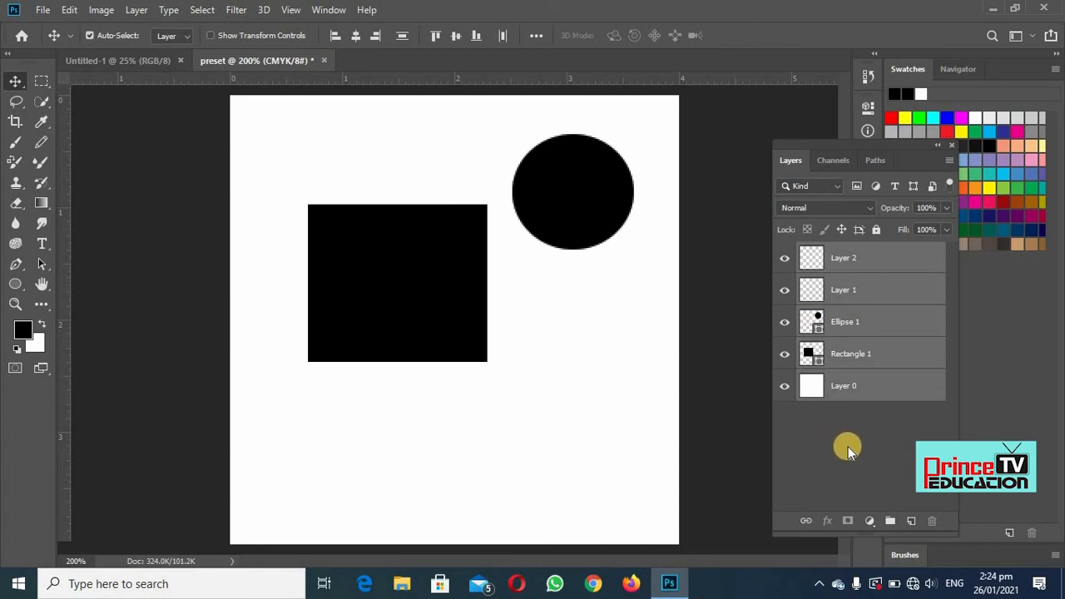
Step: Group all the selected layers into one group and create a second, empty group above it
{"action": "left_click", "coordinate": [890, 521]}
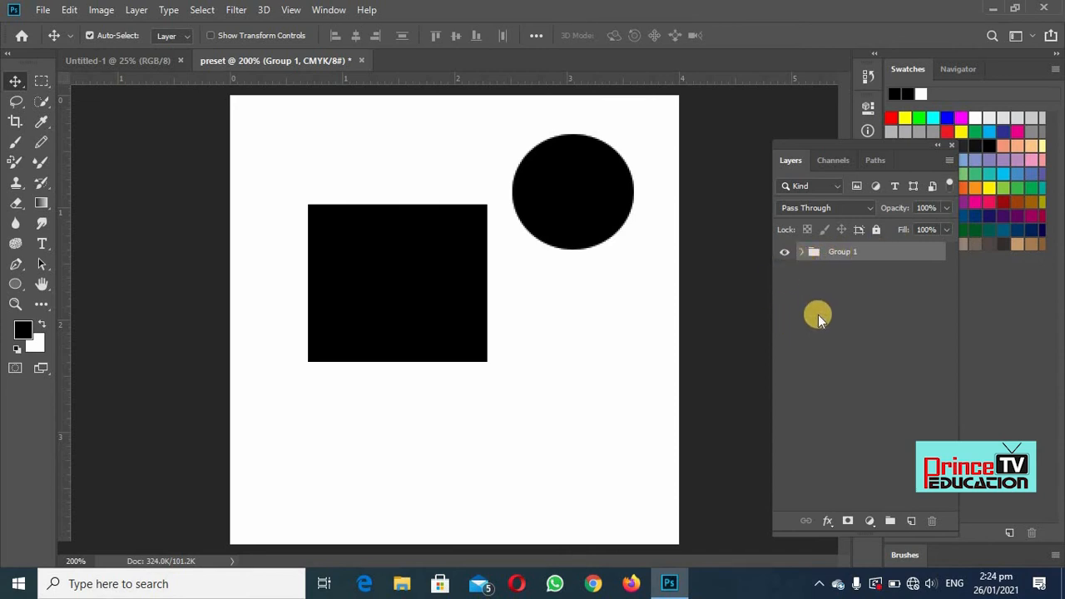
{"action": "left_click", "coordinate": [893, 523]}
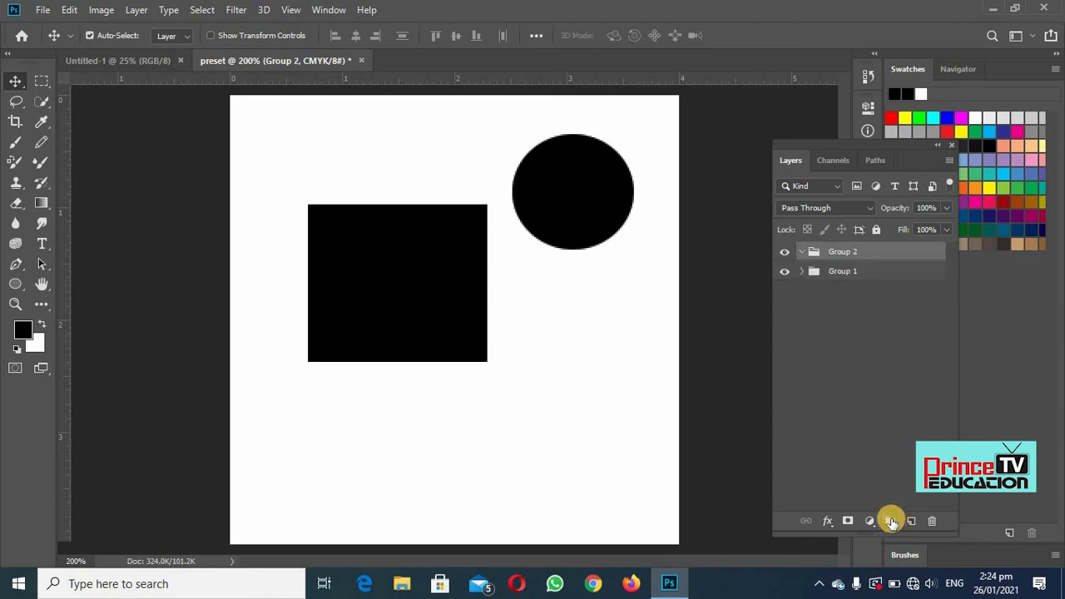
{"action": "left_click", "coordinate": [828, 339]}
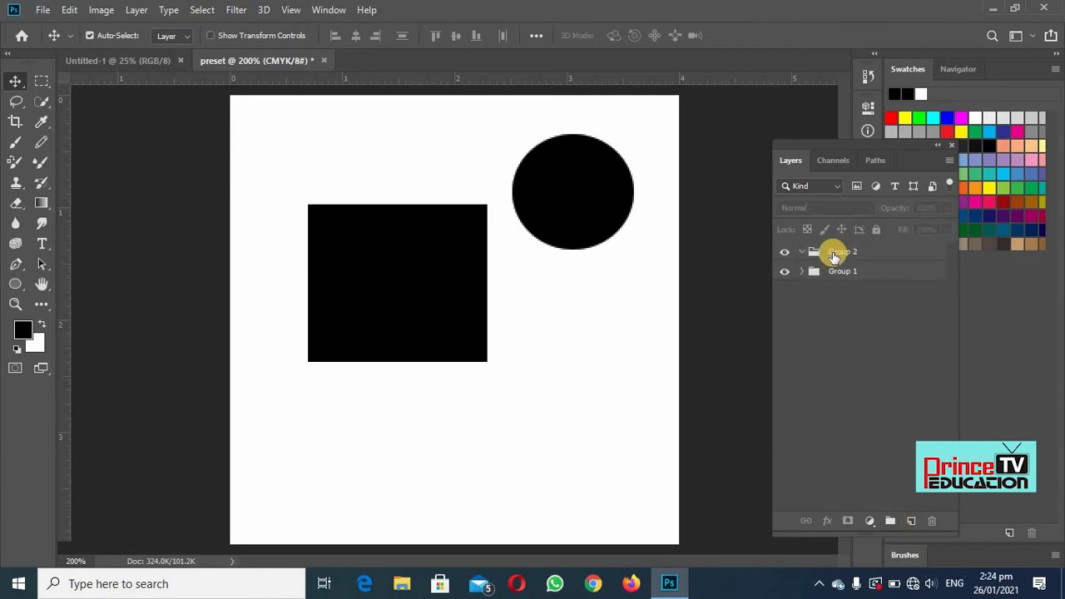
{"action": "double_click", "coordinate": [836, 254]}
{"action": "left_click", "coordinate": [840, 345]}
Step: Rename Group 1 as "shapes groups"
{"action": "left_click", "coordinate": [853, 272]}
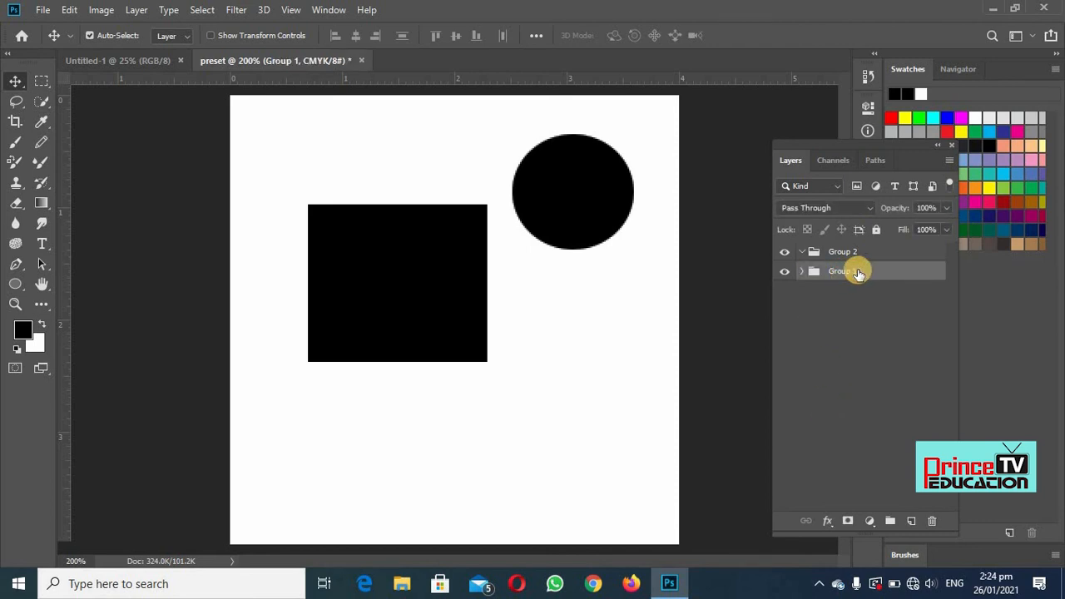
{"action": "double_click", "coordinate": [860, 272]}
{"action": "key", "text": "BackSpace"}
{"action": "type", "text": "ahs"}
{"action": "key", "text": "BackSpace"}
{"action": "key", "text": "BackSpace"}
{"action": "key", "text": "BackSpace"}
{"action": "type", "text": "shapes groups"}
{"action": "left_click", "coordinate": [843, 354]}
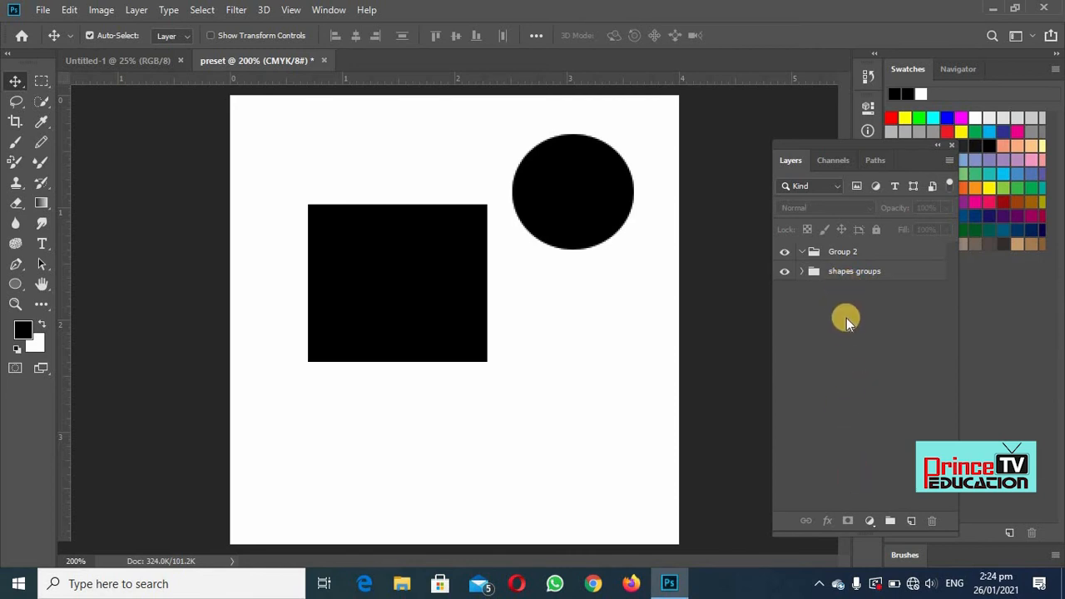
Step: Add three new empty layers inside Group 2
{"action": "left_click", "coordinate": [911, 521]}
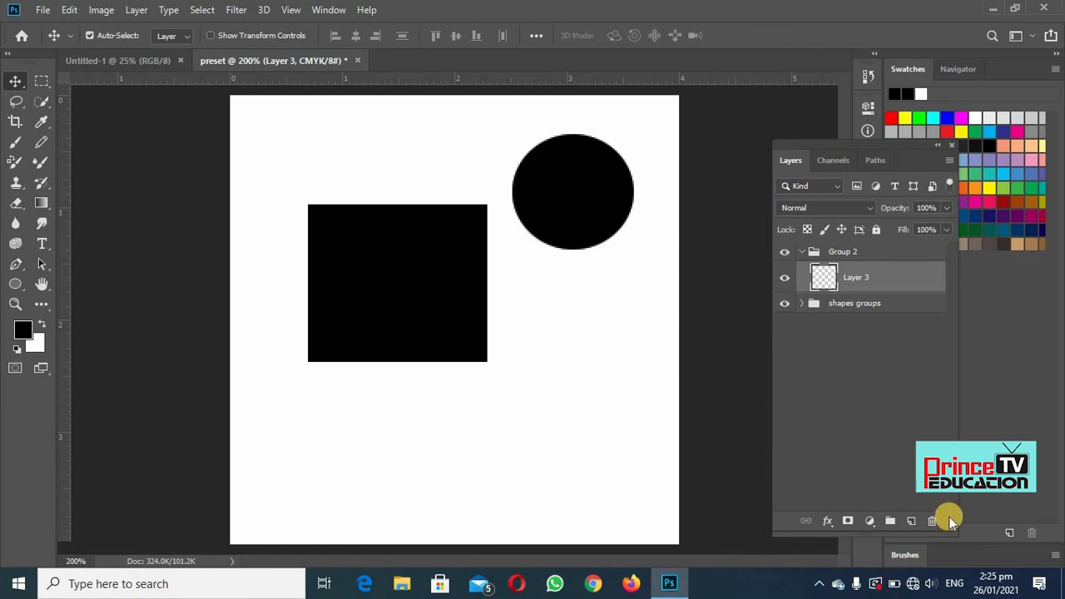
{"action": "left_click", "coordinate": [911, 521]}
{"action": "left_click", "coordinate": [911, 521]}
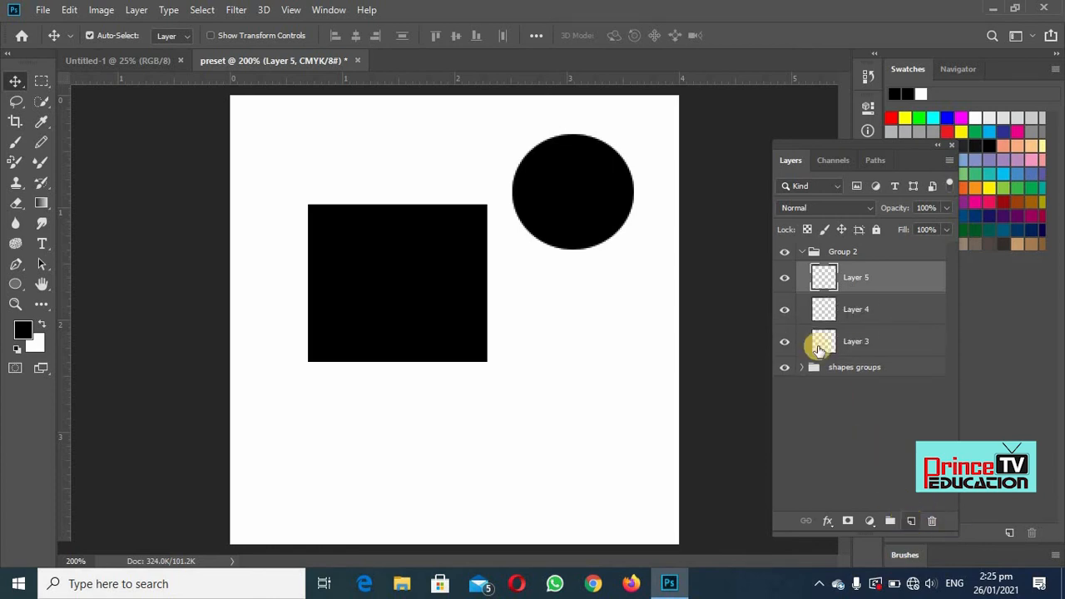
Step: Move Layer 4, Layer 3 and Layer 5 out of Group 2 into the shapes groups group
{"action": "left_click_drag", "start_coordinate": [824, 279], "coordinate": [819, 261]}
{"action": "left_click_drag", "start_coordinate": [820, 306], "coordinate": [825, 254]}
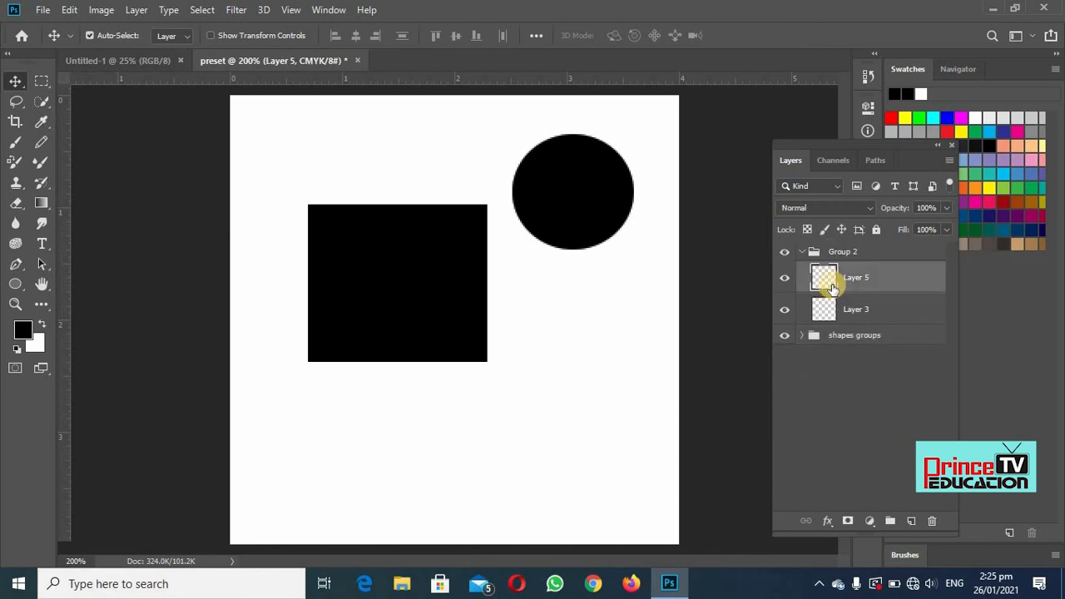
{"action": "left_click_drag", "start_coordinate": [822, 307], "coordinate": [822, 345]}
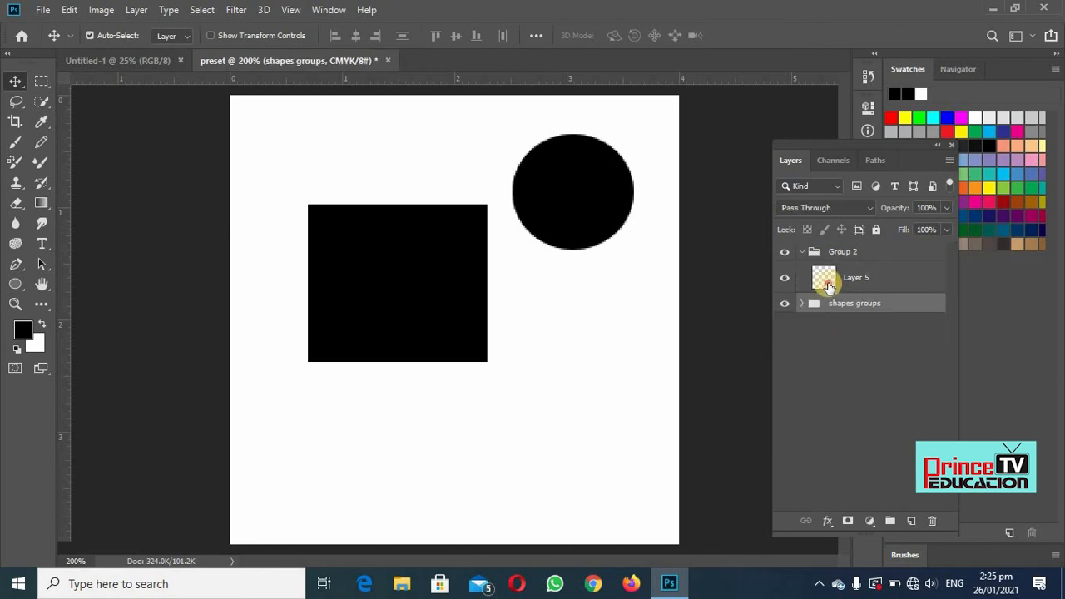
{"action": "left_click_drag", "start_coordinate": [825, 278], "coordinate": [825, 304]}
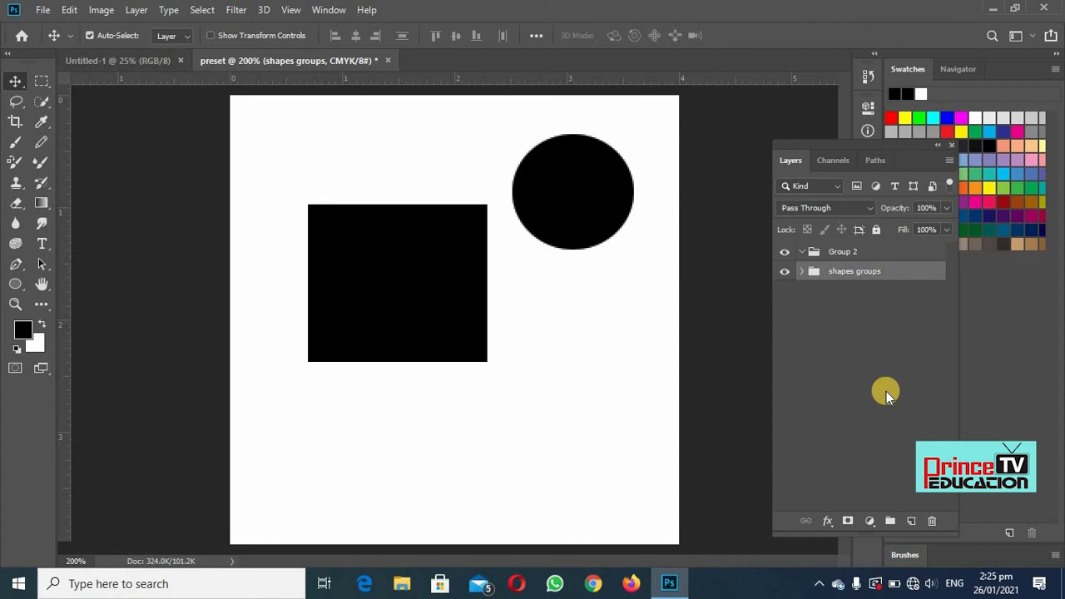
Step: Expand the shapes groups group and delete Layer 5 from it
{"action": "left_click", "coordinate": [839, 252]}
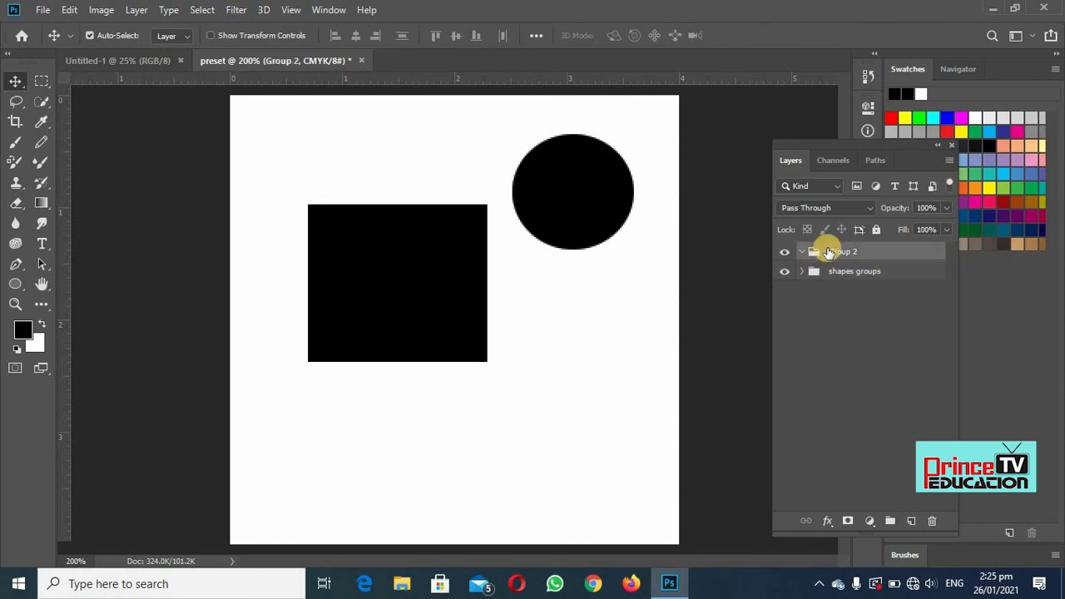
{"action": "left_click", "coordinate": [801, 252]}
{"action": "left_click", "coordinate": [802, 271]}
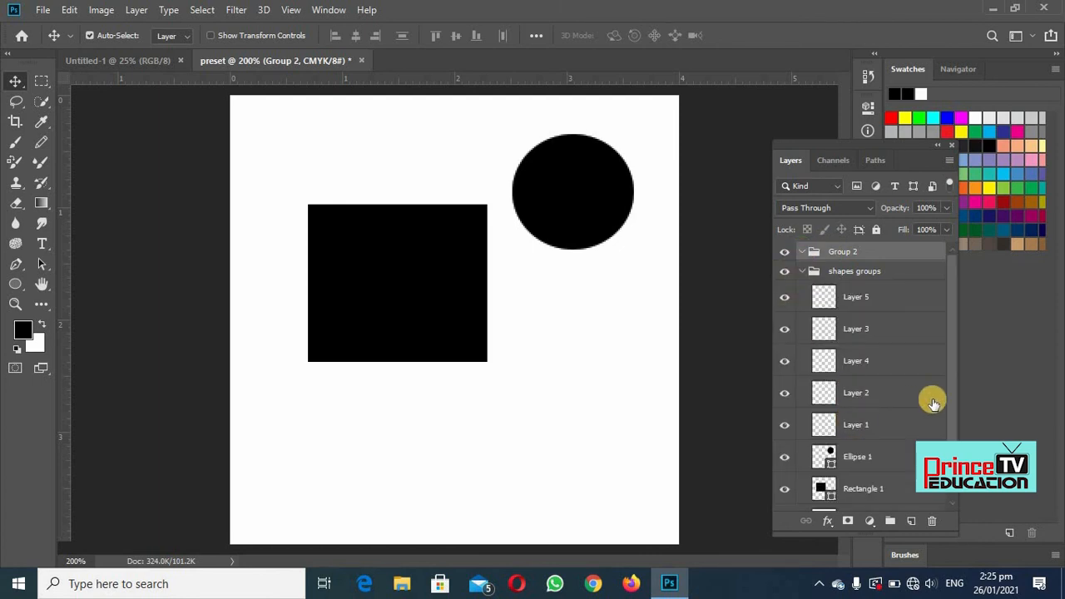
{"action": "left_click", "coordinate": [839, 305]}
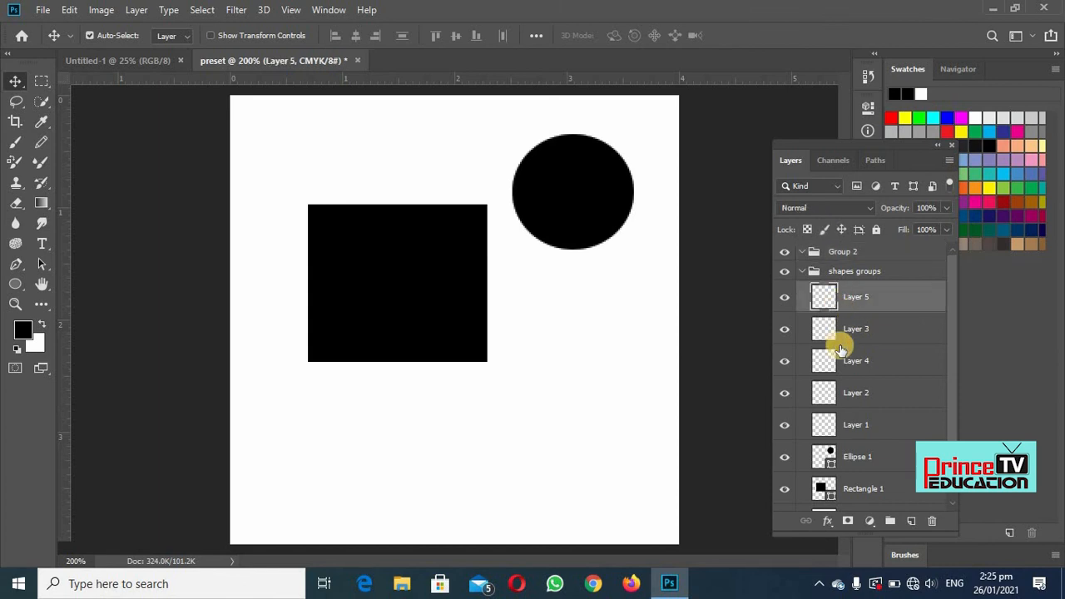
{"action": "left_click", "coordinate": [932, 521]}
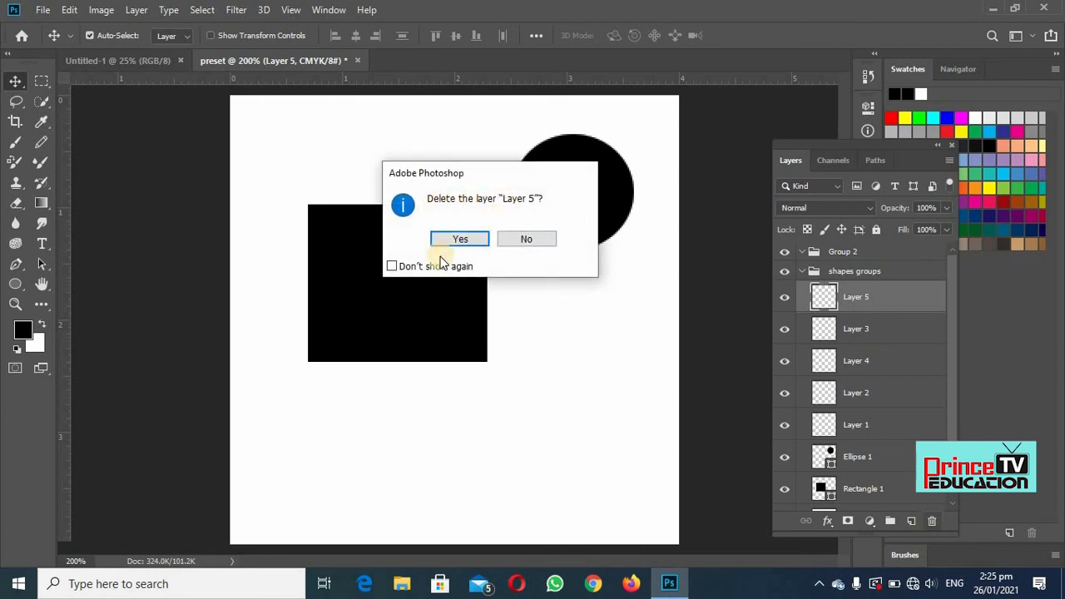
{"action": "left_click", "coordinate": [459, 239]}
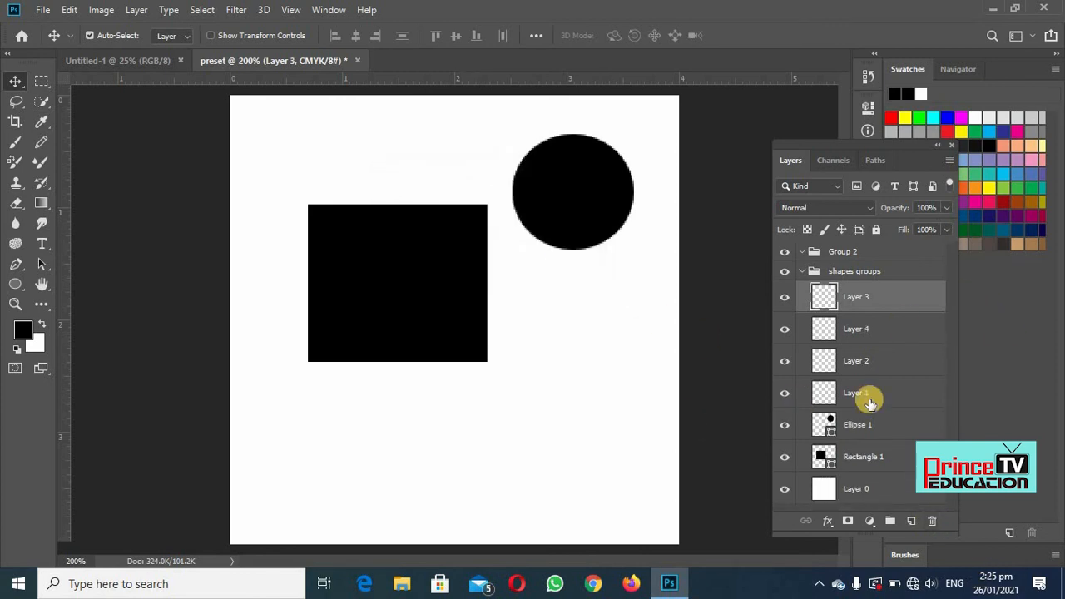